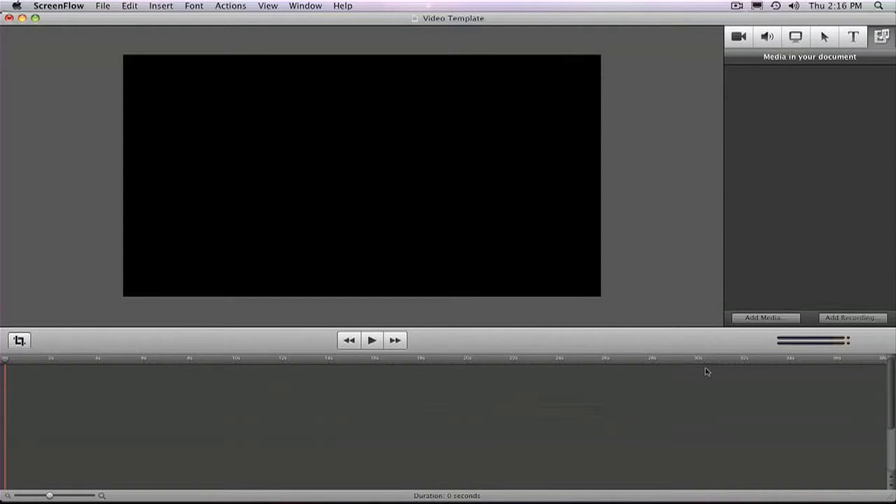
Import T2i Video.mov and Zoom Audio.wav together from the Desktop into the document's media
left_click(749, 320)
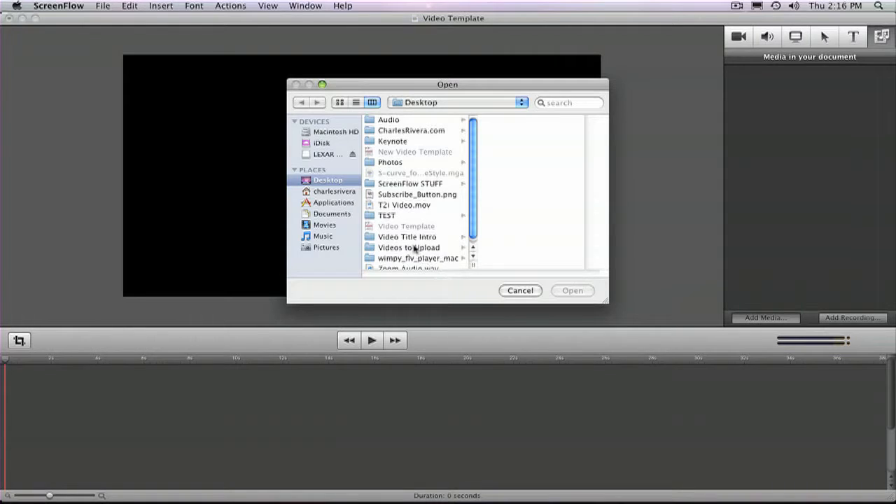
scroll(414, 247, "down", 1)
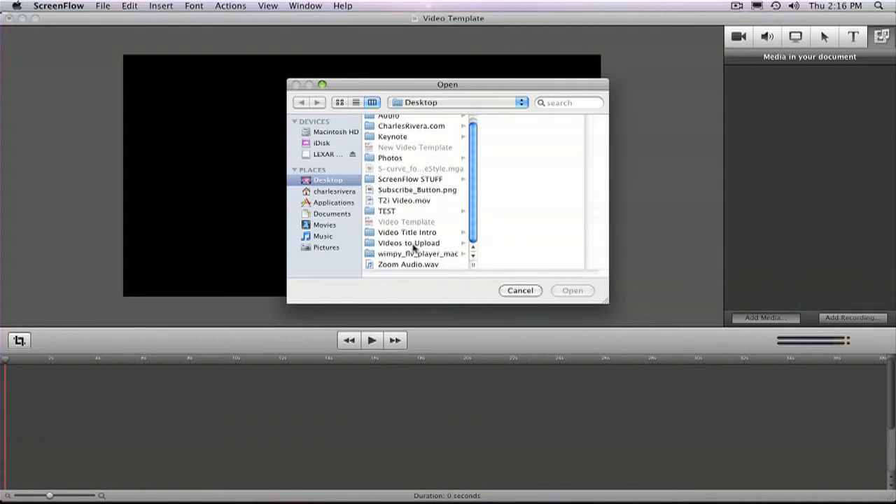
left_click(385, 201)
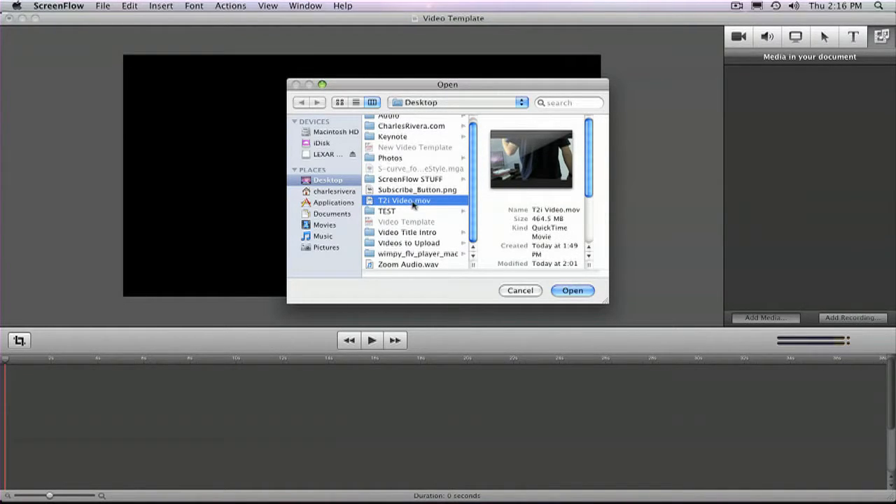
left_click(390, 264, "super")
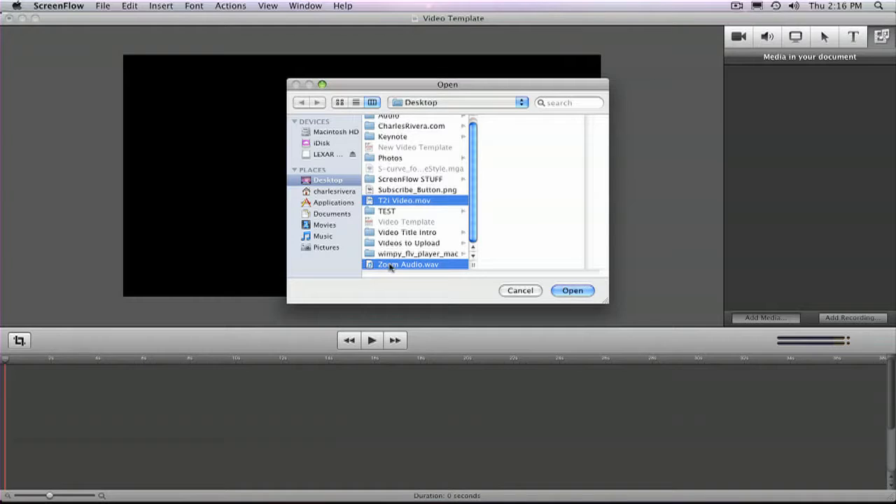
left_click(574, 291)
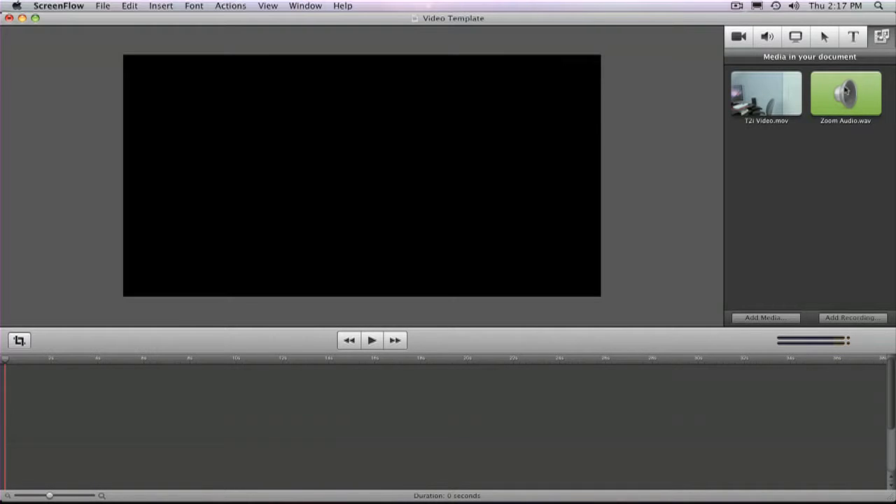
Place T2i Video.mov and Zoom Audio.wav on separate tracks at the timeline's start and detach the video's audio
left_click_drag(770, 87, 11, 372)
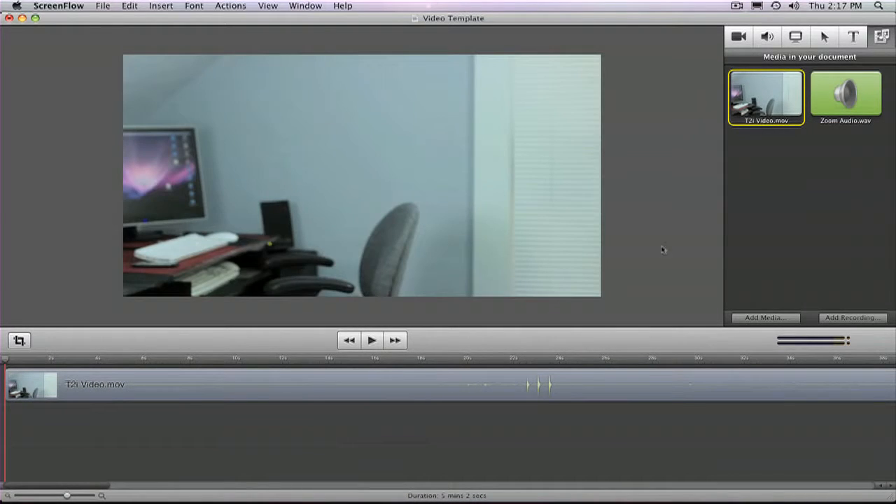
left_click_drag(857, 97, 18, 444)
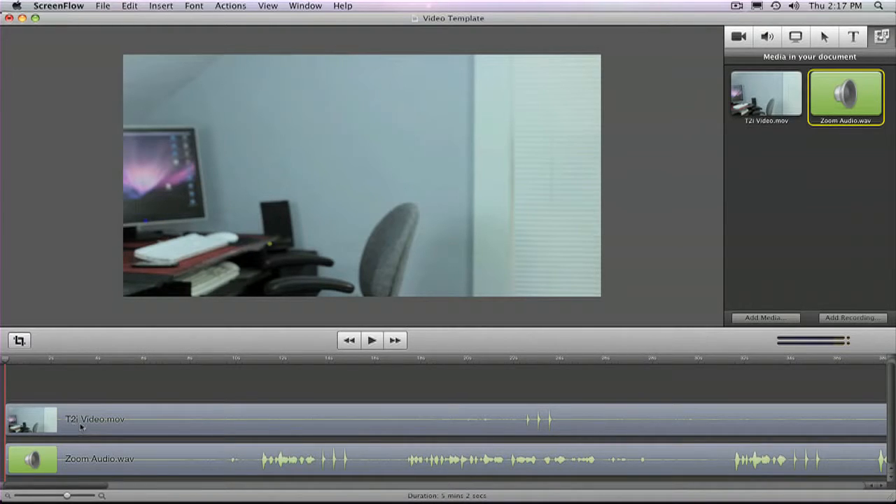
right_click(123, 421)
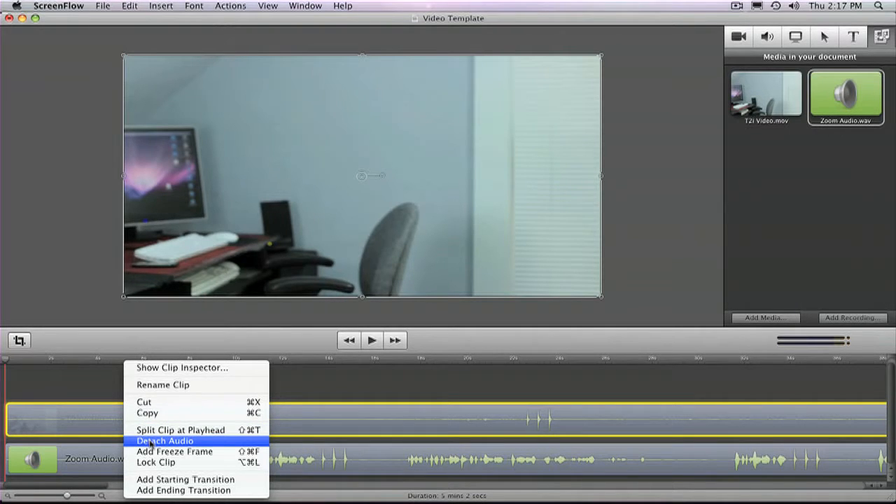
left_click(150, 441)
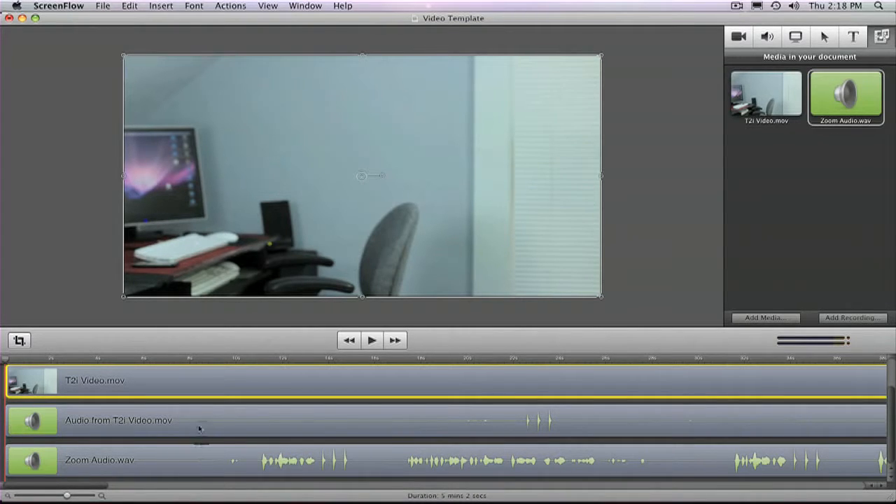
Split the video, its detached audio and the Zoom audio clip at about 30 s on the timeline
mouse_move(217, 459)
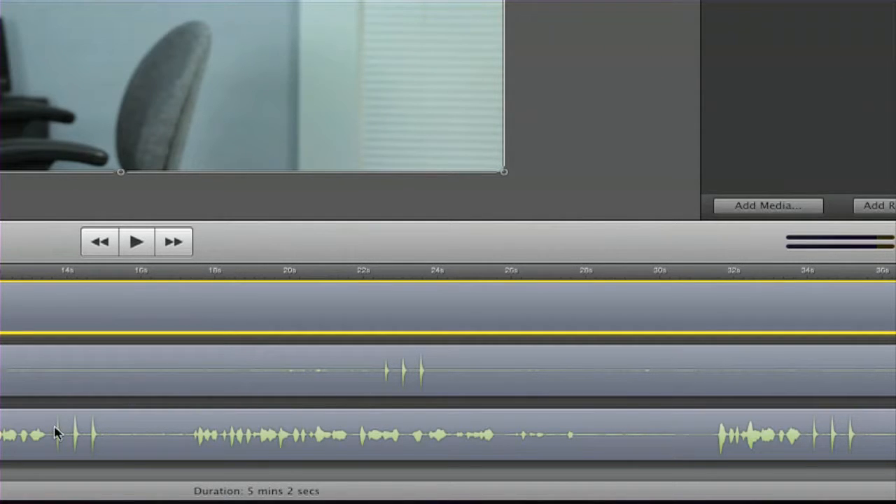
scroll(588, 326, "up", 1)
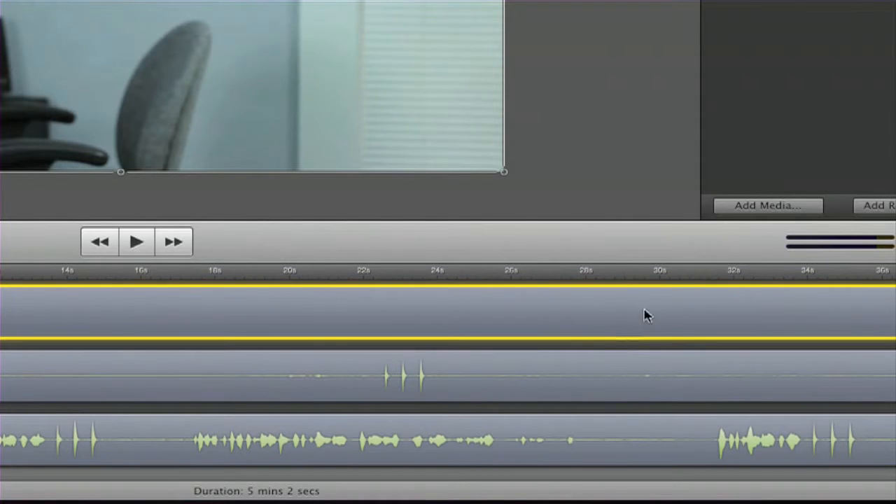
left_click(662, 273)
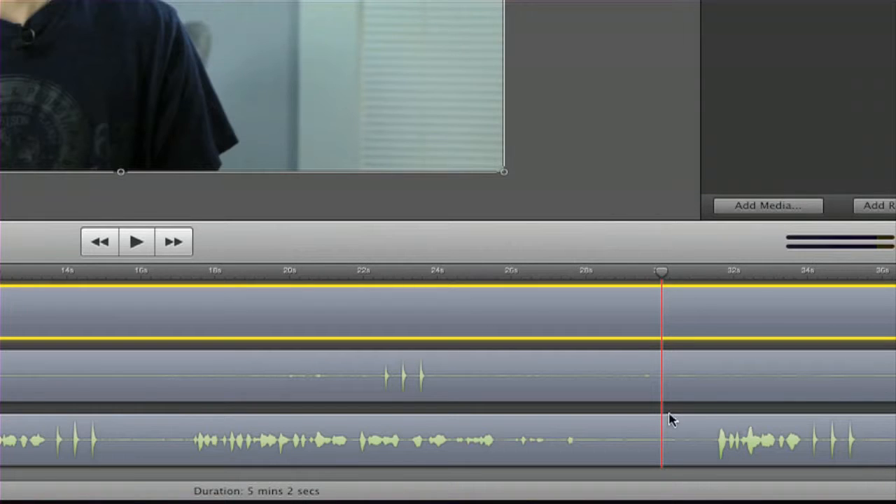
right_click(741, 315)
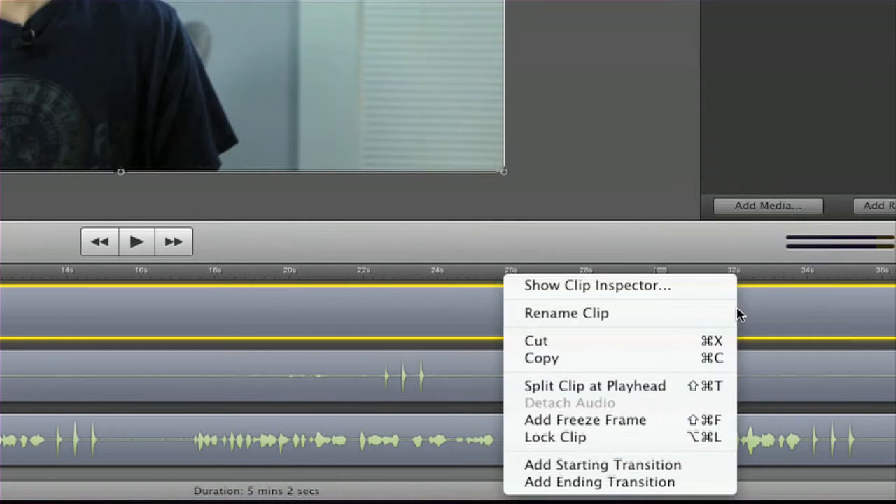
left_click(609, 386)
right_click(728, 377)
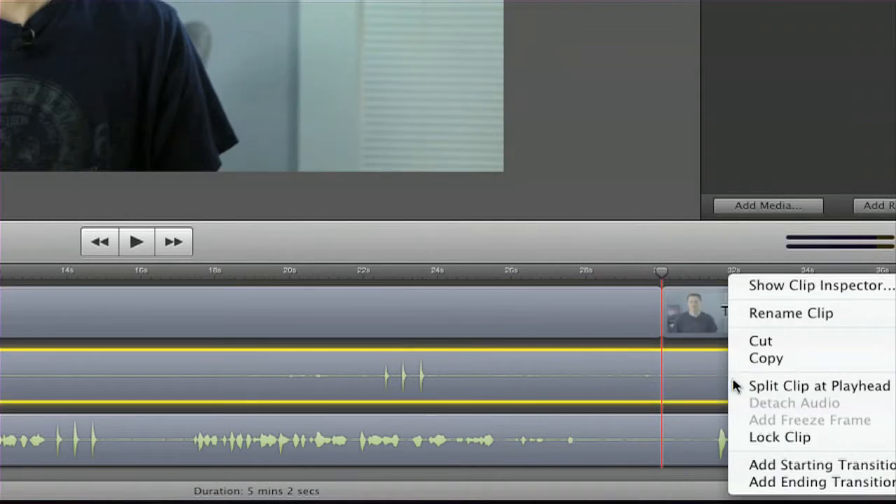
left_click(736, 385)
right_click(666, 432)
left_click(694, 390)
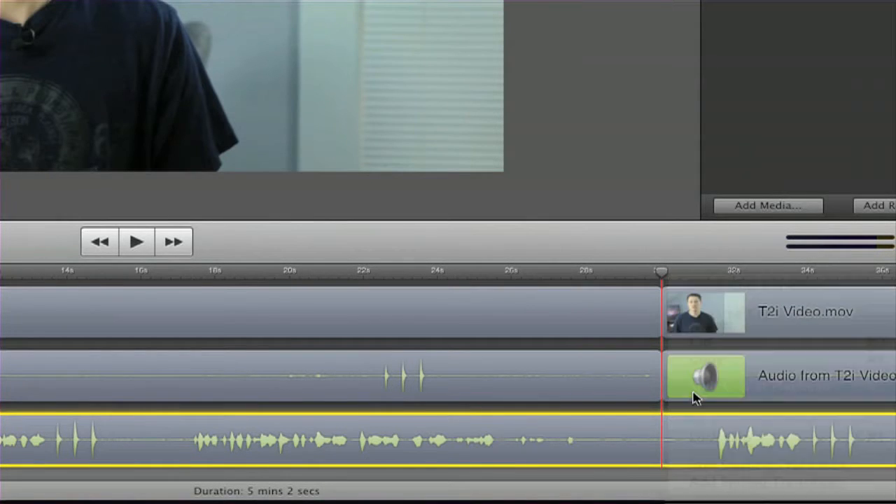
Delete the three clip segments before the split and move the remaining three clips together to start at about 9.5 s
left_click_drag(603, 288, 586, 500)
key("Delete")
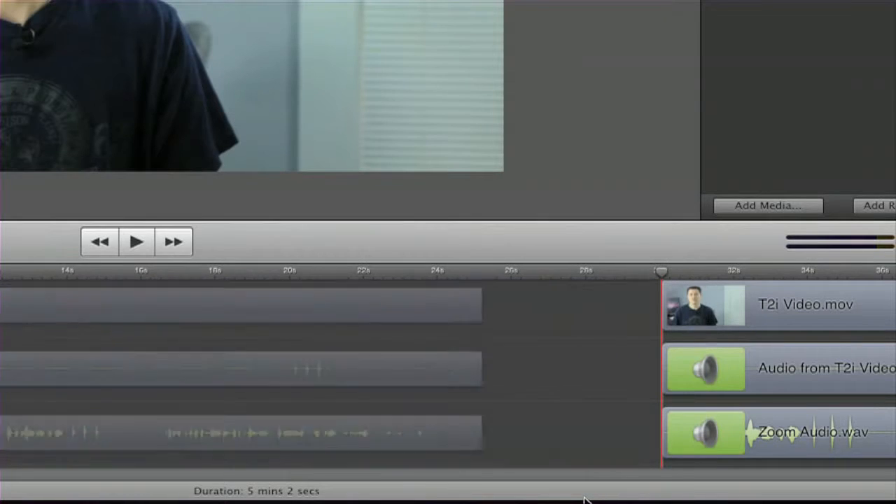
left_click_drag(632, 303, 716, 421)
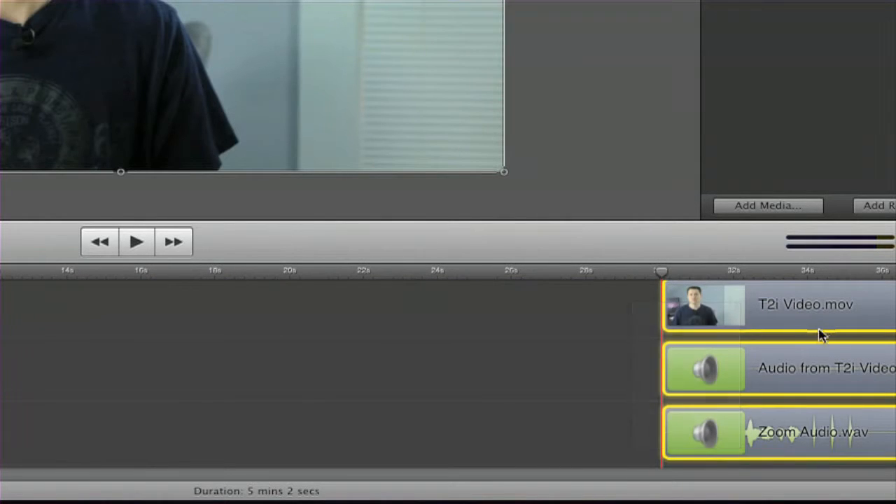
left_click_drag(832, 315, 28, 318)
left_click(77, 275)
left_click_drag(74, 280, 0, 280)
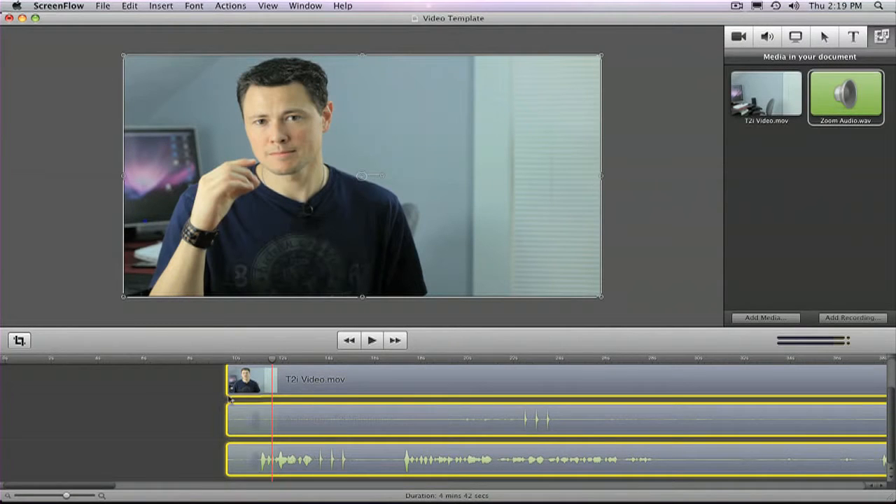
left_click(213, 401)
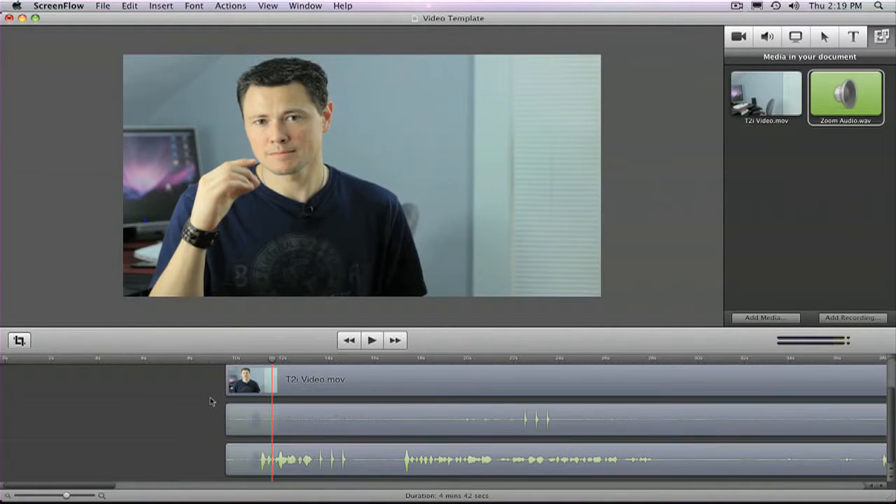
Slide the Zoom Audio clip later until its three clap spikes line up with the detached camera audio's claps at about 22.5 s
left_click(448, 460)
left_click_drag(452, 460, 460, 460)
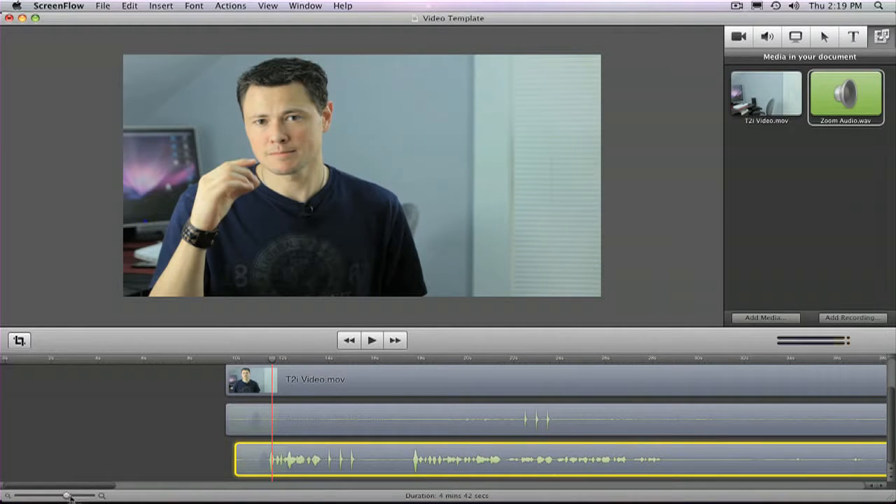
left_click_drag(67, 498, 91, 498)
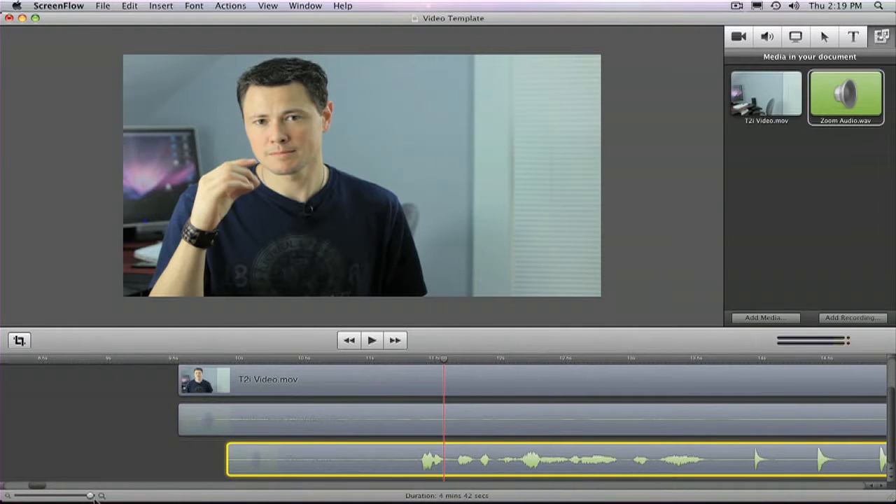
scroll(451, 448, "left", 3)
scroll(452, 448, "right", 15)
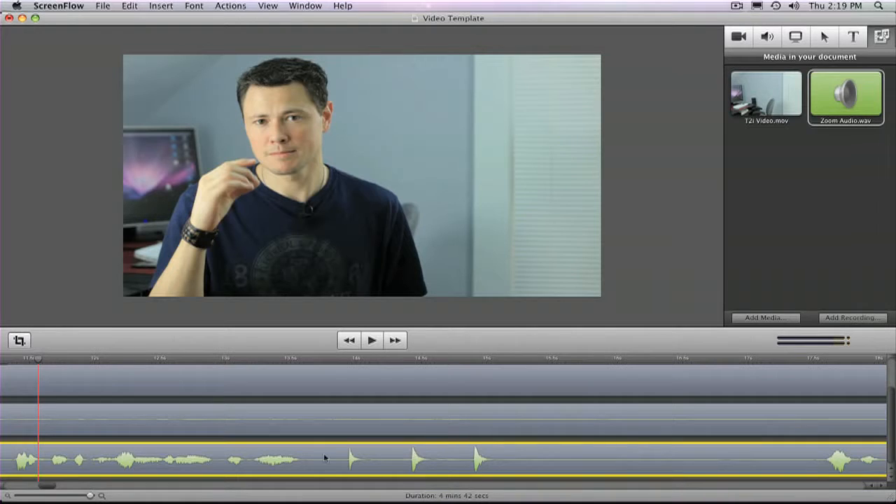
left_click(90, 497)
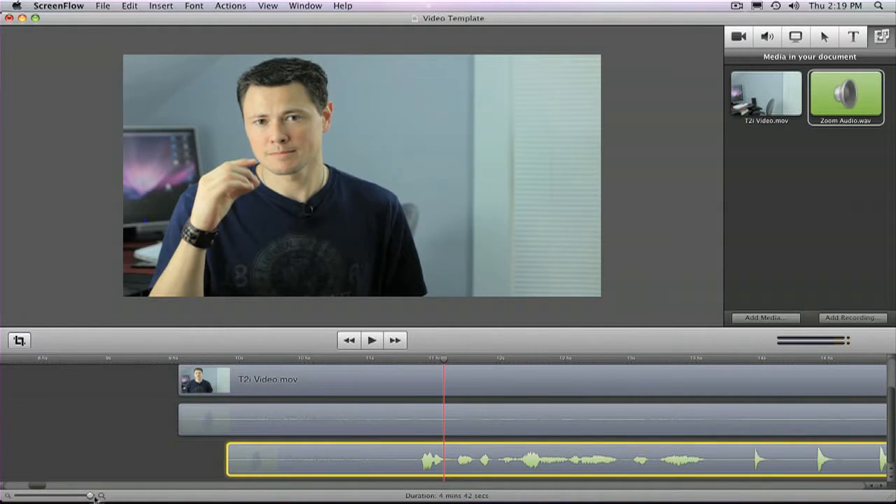
mouse_move(339, 459)
scroll(336, 458, "right", 10)
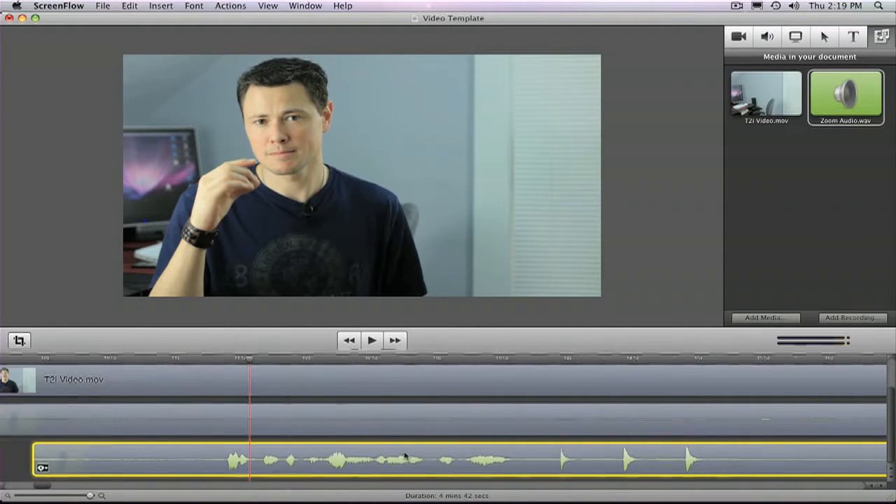
scroll(405, 456, "right", 5)
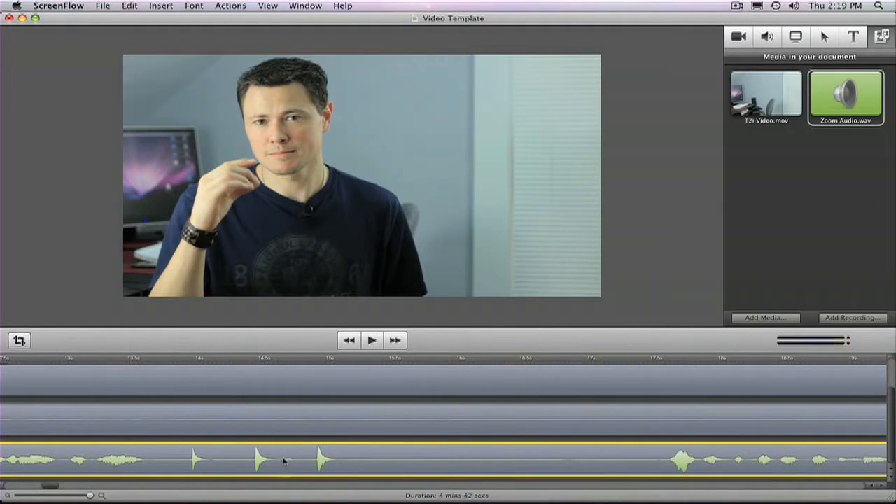
left_click_drag(328, 462, 535, 459)
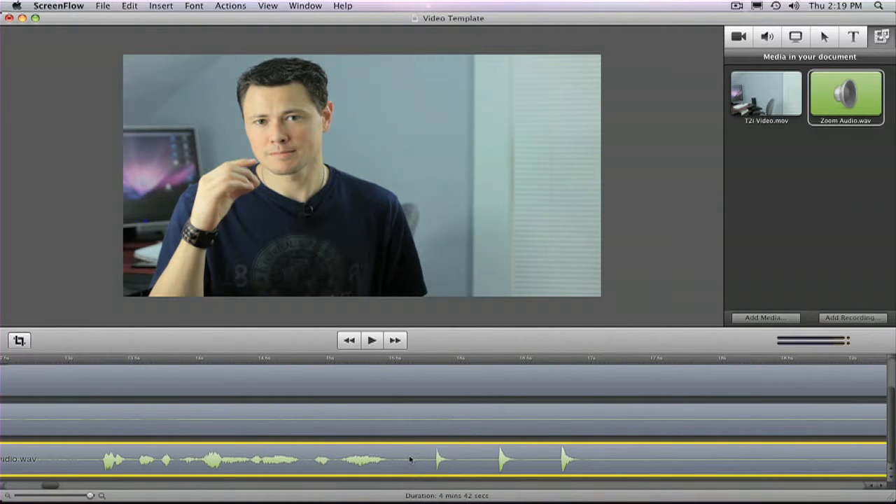
scroll(410, 459, "right", 6)
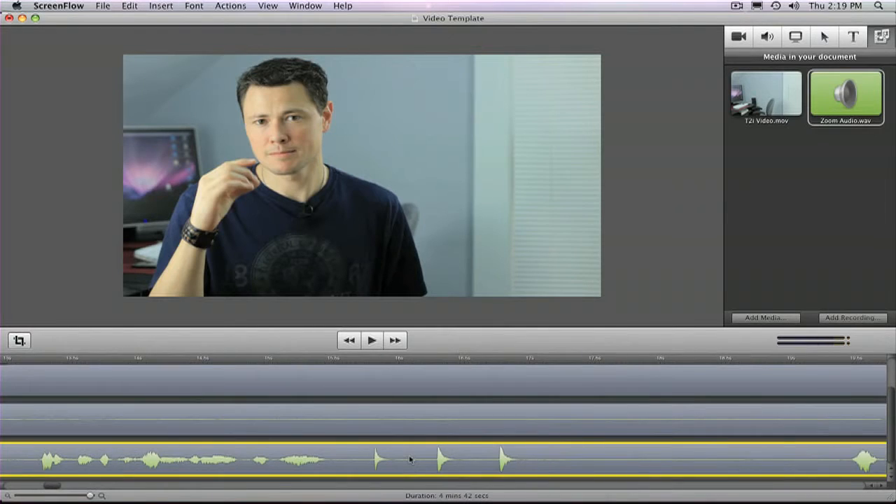
left_click_drag(348, 461, 515, 461)
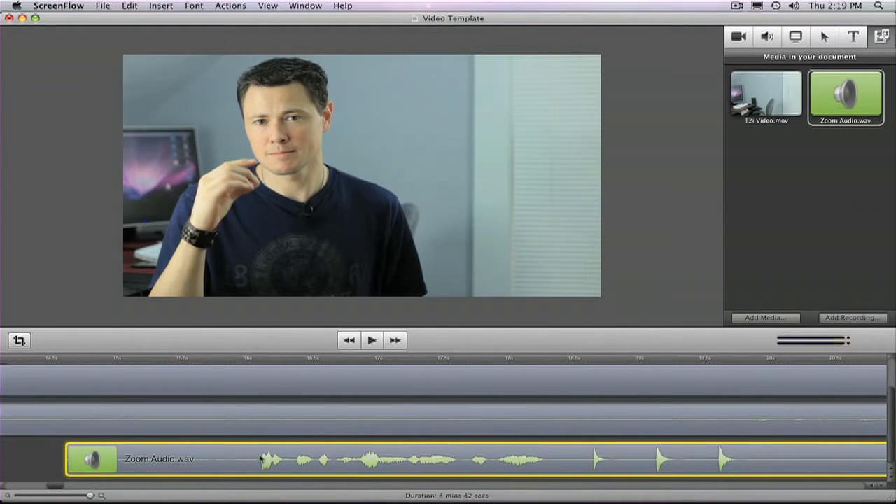
left_click_drag(239, 460, 536, 463)
scroll(427, 463, "right", 5)
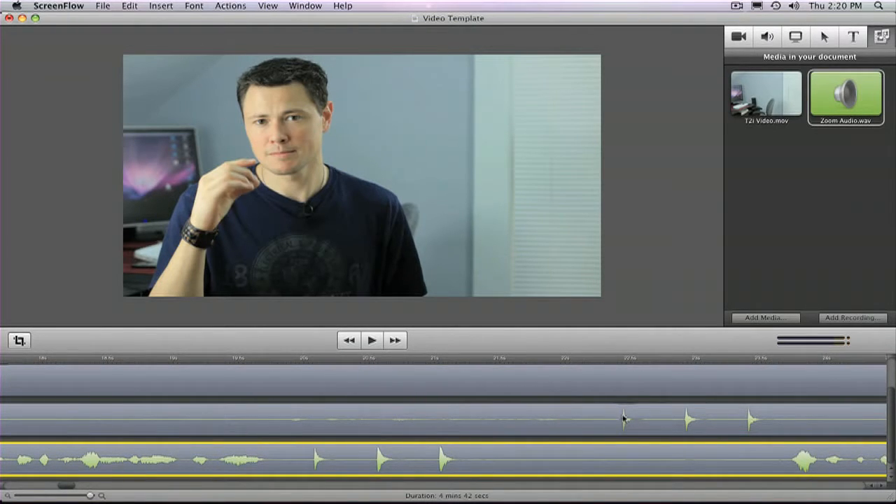
left_click_drag(357, 458, 638, 463)
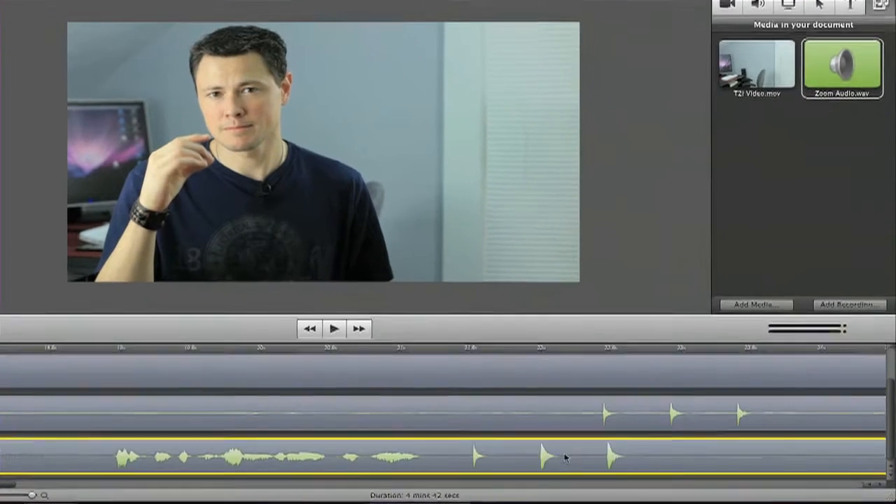
left_click_drag(551, 442, 586, 444)
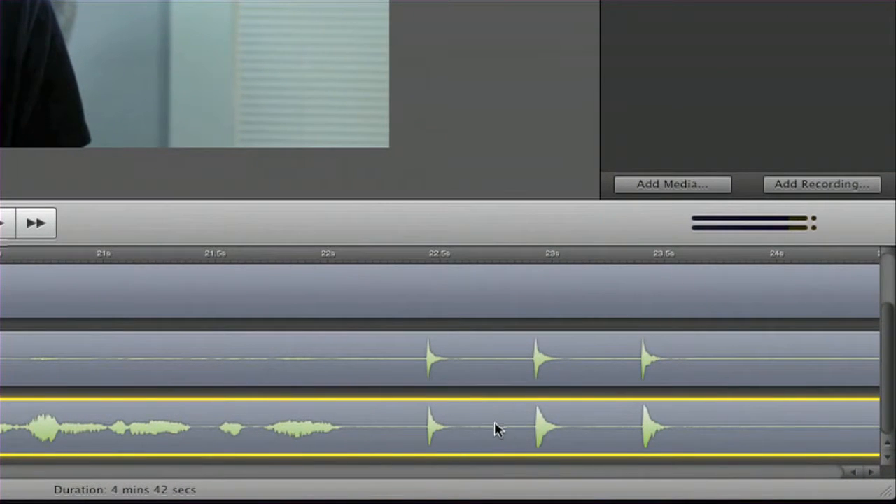
Set the playhead at the first clap, just before 22.5 s, and fine-tune the Zoom Audio clip's alignment against it
left_click(431, 258)
key("Left")
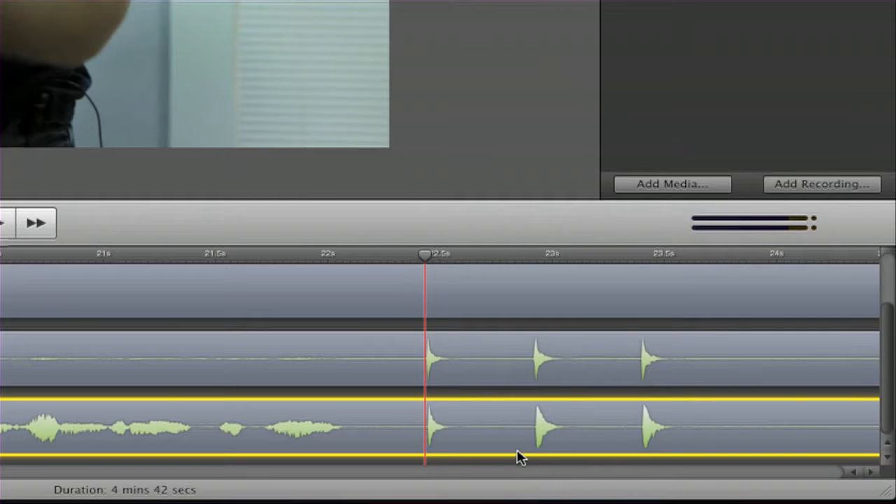
left_click_drag(547, 430, 545, 429)
Delete the camera audio clip detached from T2i Video.mov
left_click(468, 363)
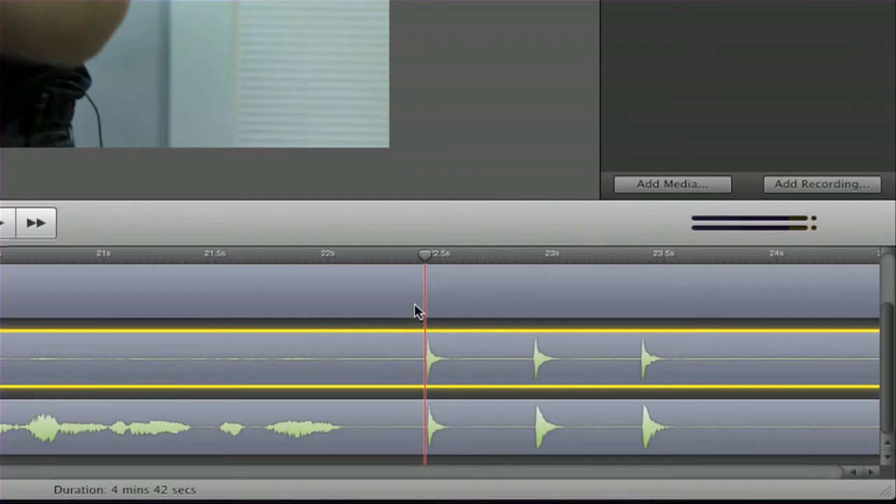
key("Delete")
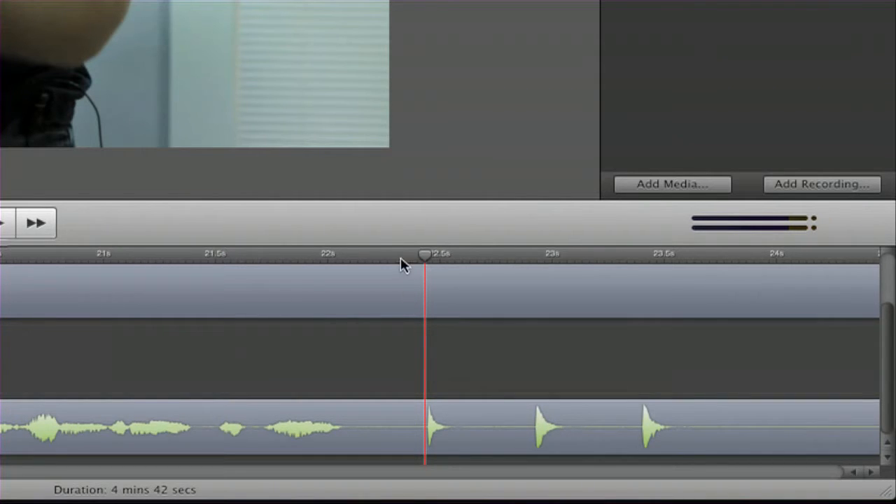
Split both T2i Video.mov and Zoom Audio.wav just before the first clap, at about 22.3 s
left_click(405, 256)
left_click(430, 292)
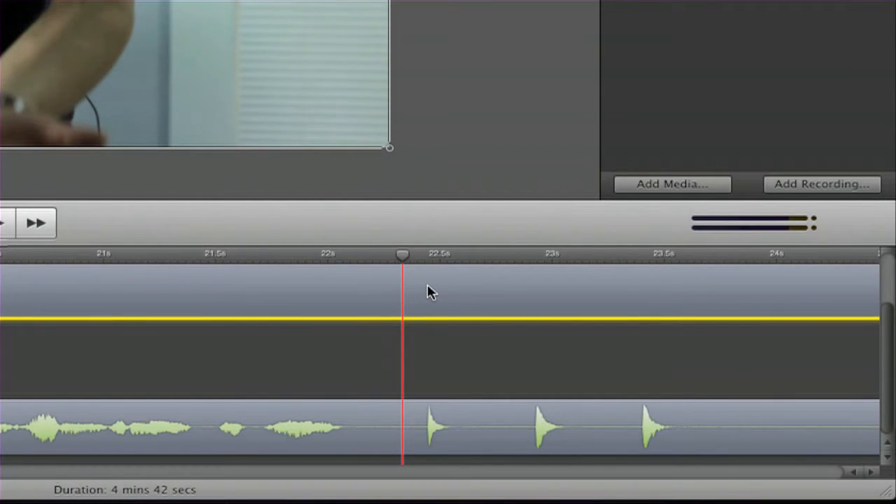
right_click(428, 286)
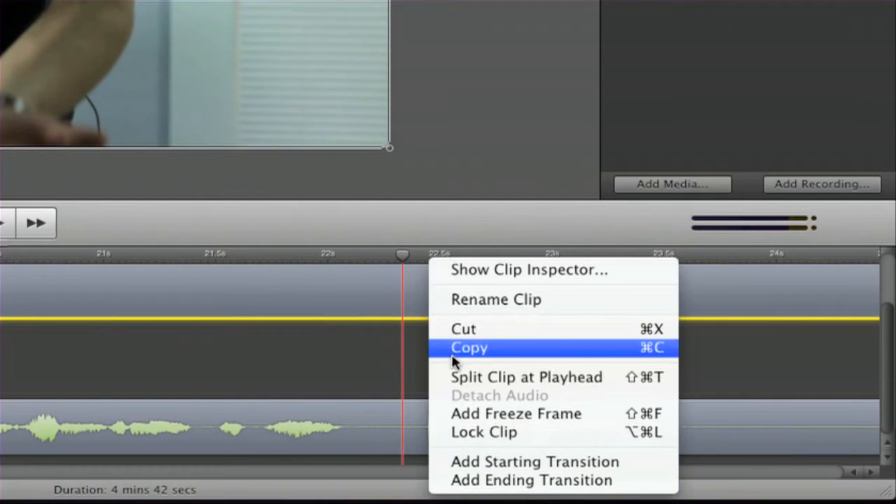
left_click(456, 374)
right_click(442, 416)
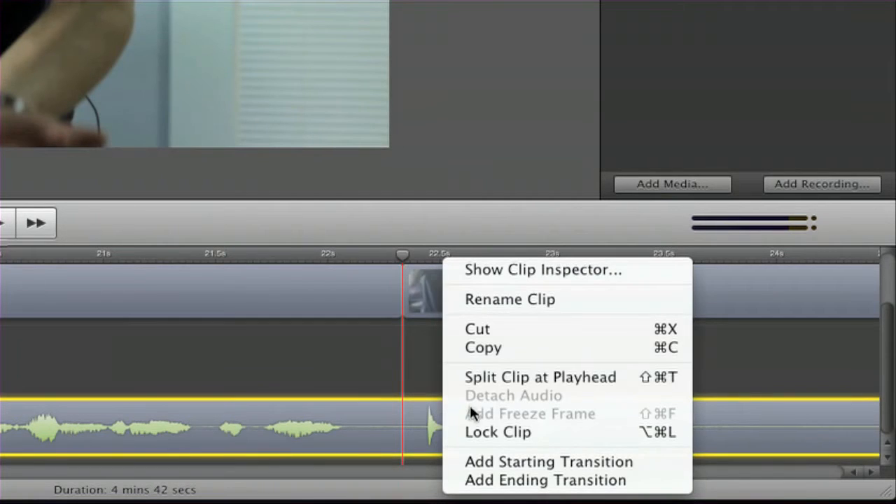
left_click(481, 378)
Delete the video and audio segments before the split and move the remaining T2i Video.mov clip to the track directly above Zoom Audio.wav
key("Delete")
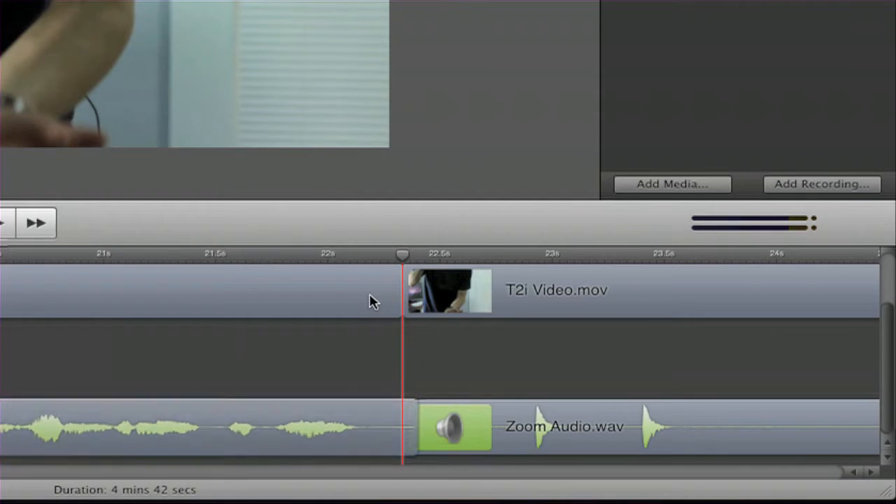
left_click(362, 294)
key("Delete")
left_click_drag(509, 299, 509, 355)
Move the T2i Video.mov and Zoom Audio.wav clips together to the very start of the timeline and return the playhead to 0 s
left_click_drag(348, 355, 451, 434)
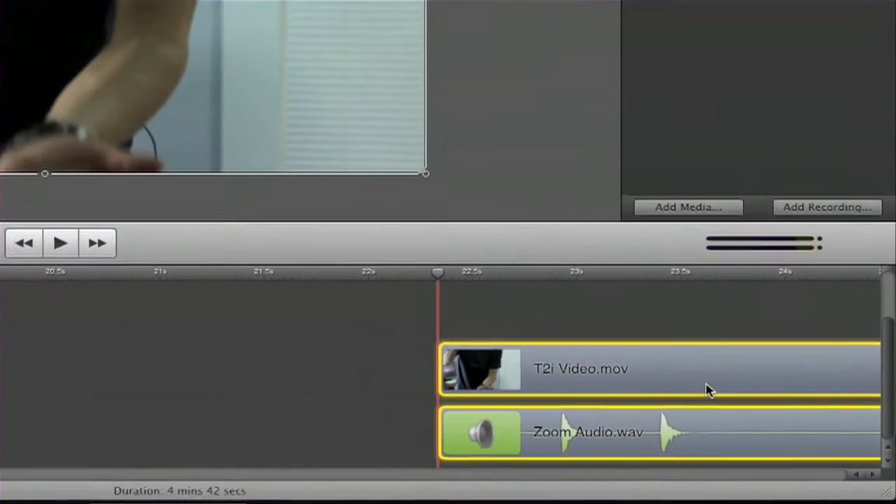
left_click_drag(700, 366, 149, 364)
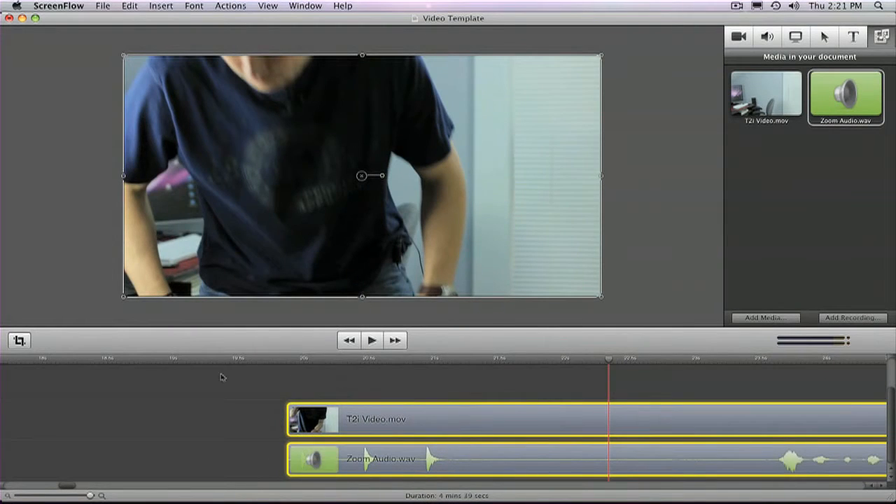
scroll(104, 369, "left", 6)
left_click(82, 361)
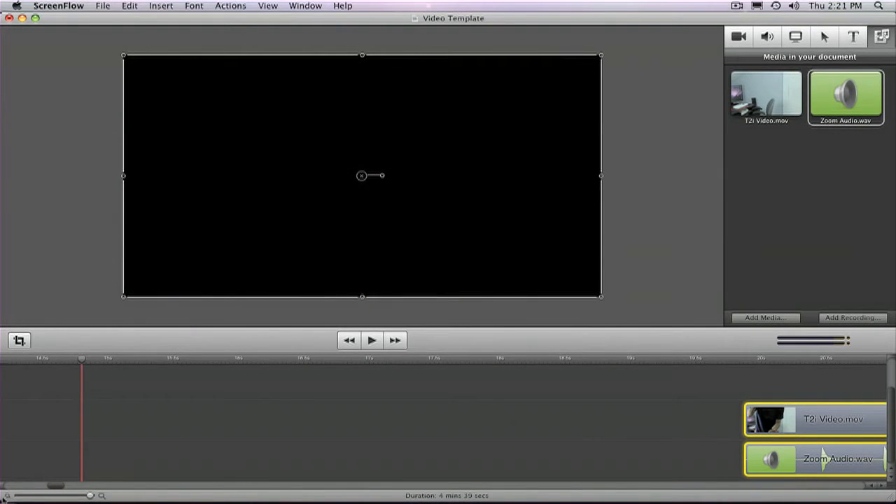
left_click(43, 498)
left_click_drag(386, 424, 189, 421)
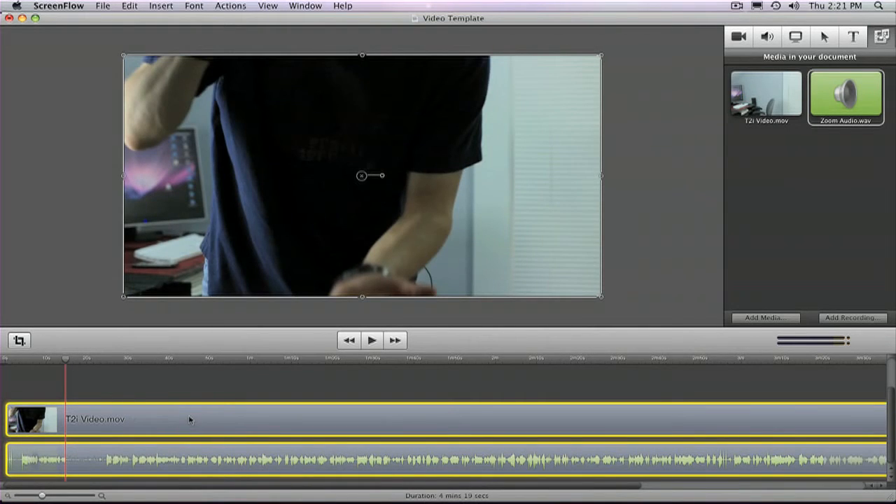
left_click(5, 360)
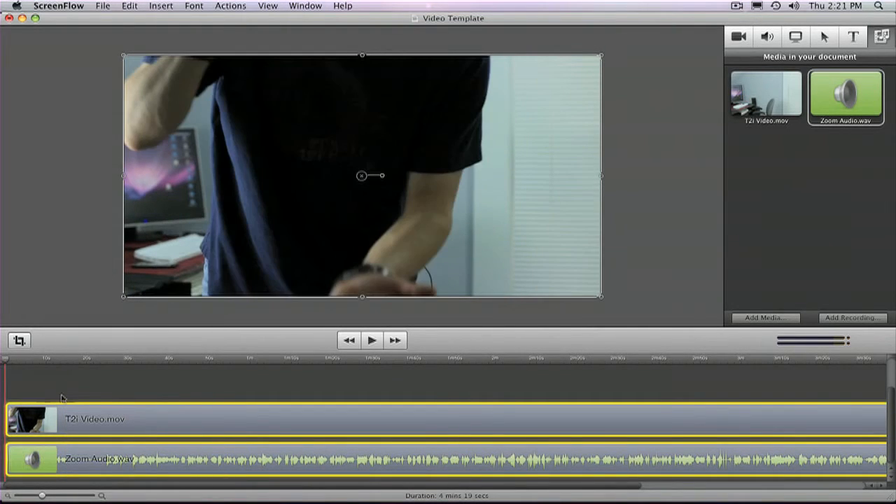
left_click(60, 396)
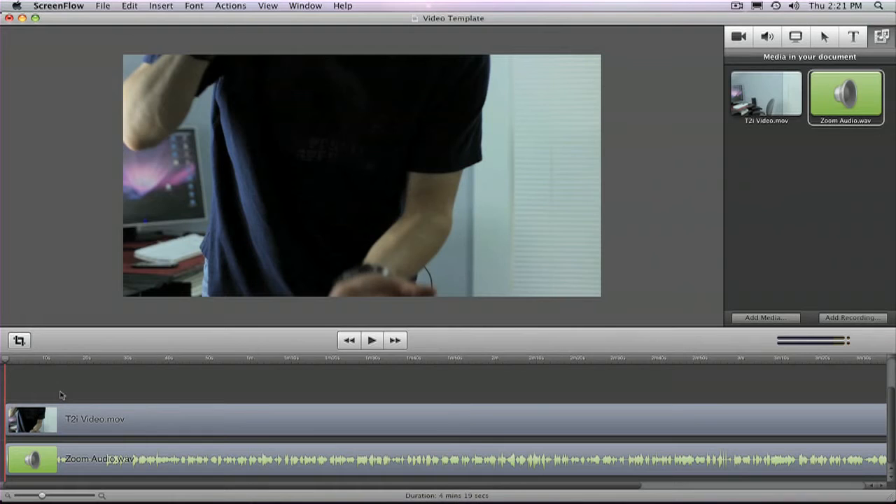
Raise the Zoom Audio.wav clip's volume to 170% in its audio properties
left_click(84, 467)
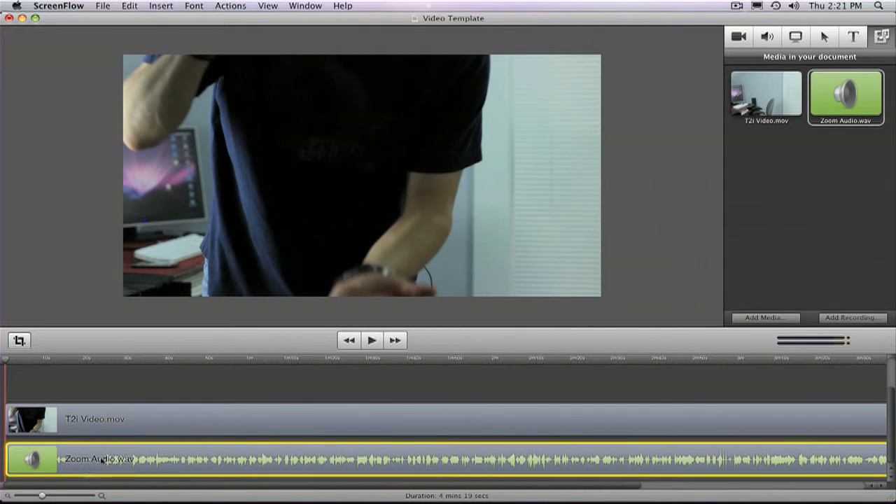
left_click(766, 42)
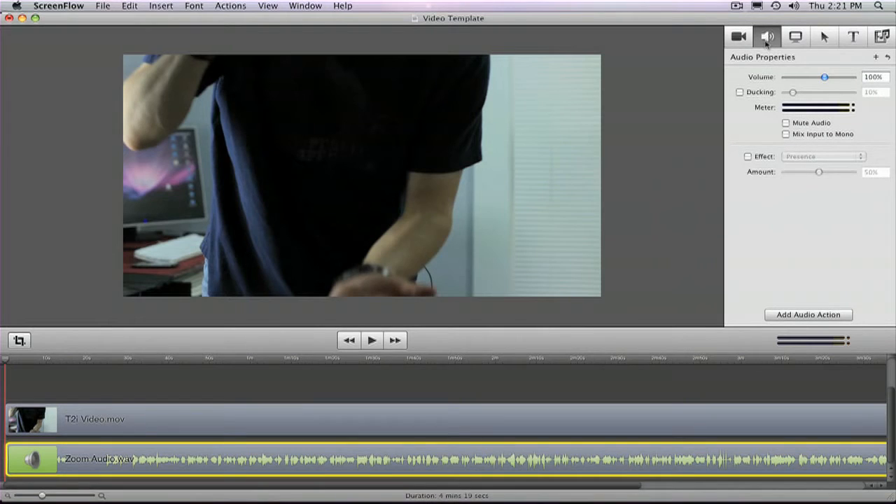
left_click_drag(825, 79, 855, 84)
Play the combined video and Zoom audio from the start to check sync and loudness, stopping at about 15 s
mouse_move(123, 460)
left_click(373, 342)
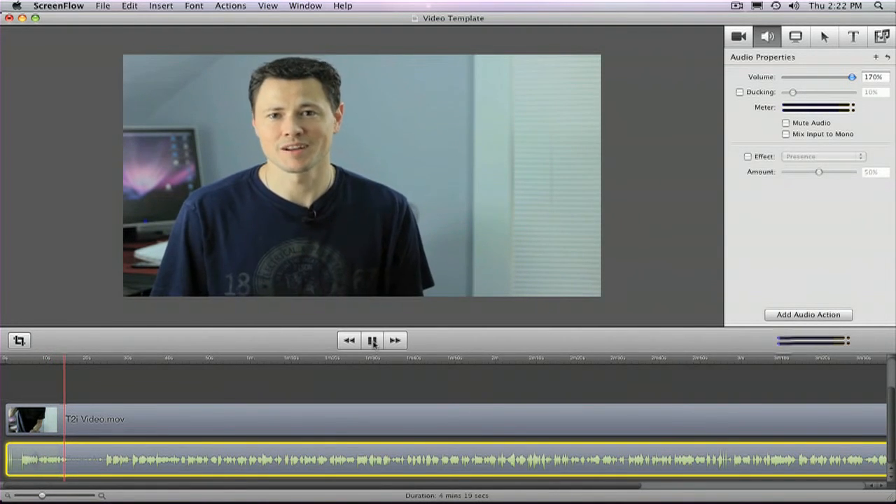
left_click(373, 343)
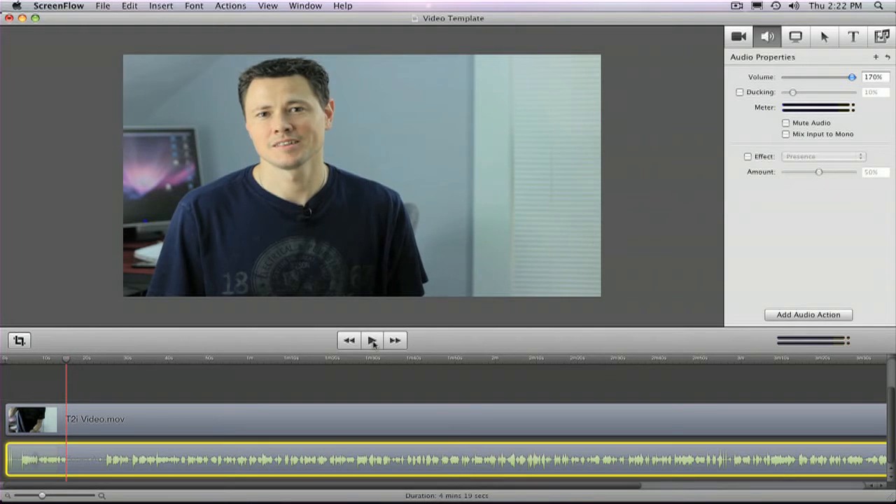